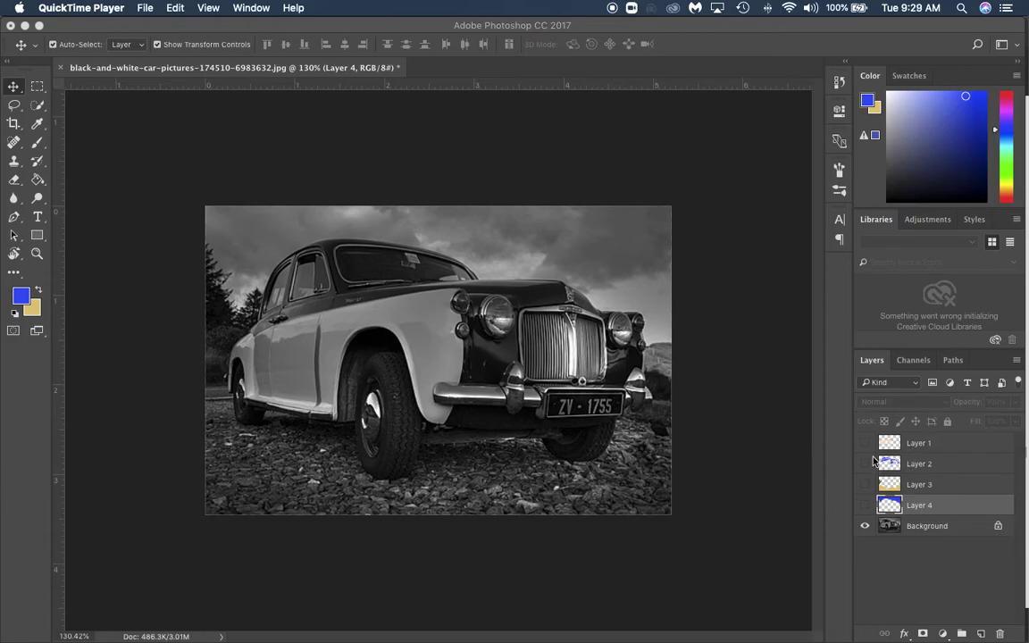
# Make Layer 1's peach body, headlight and plate colours visible, inspect them, and select Layer 1
pyautogui.click(864, 444)
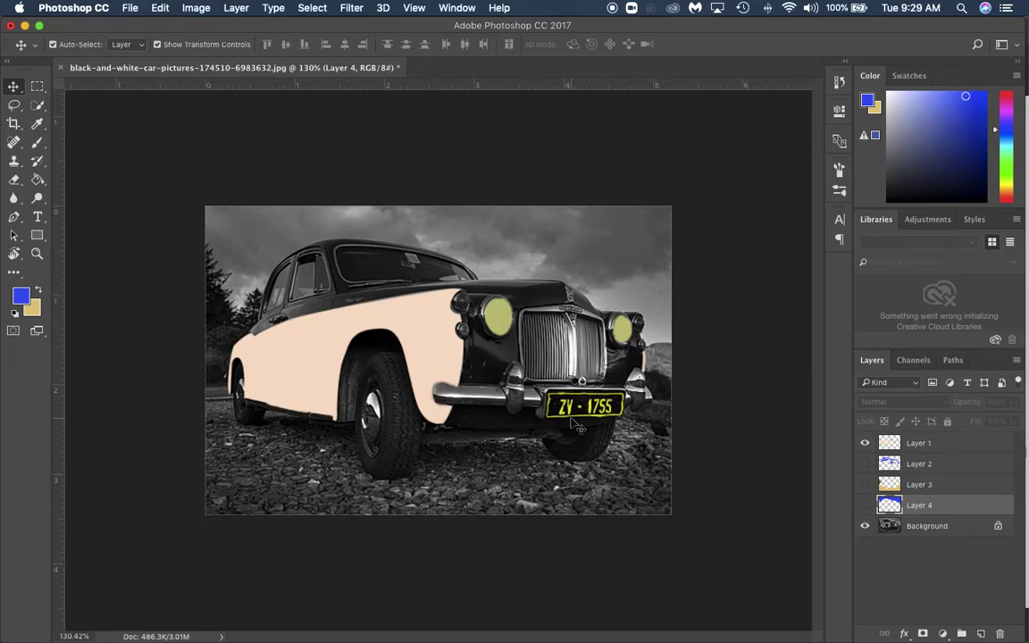
pyautogui.scroll(5, 577, 427)
pyautogui.scroll(-3, 577, 427)
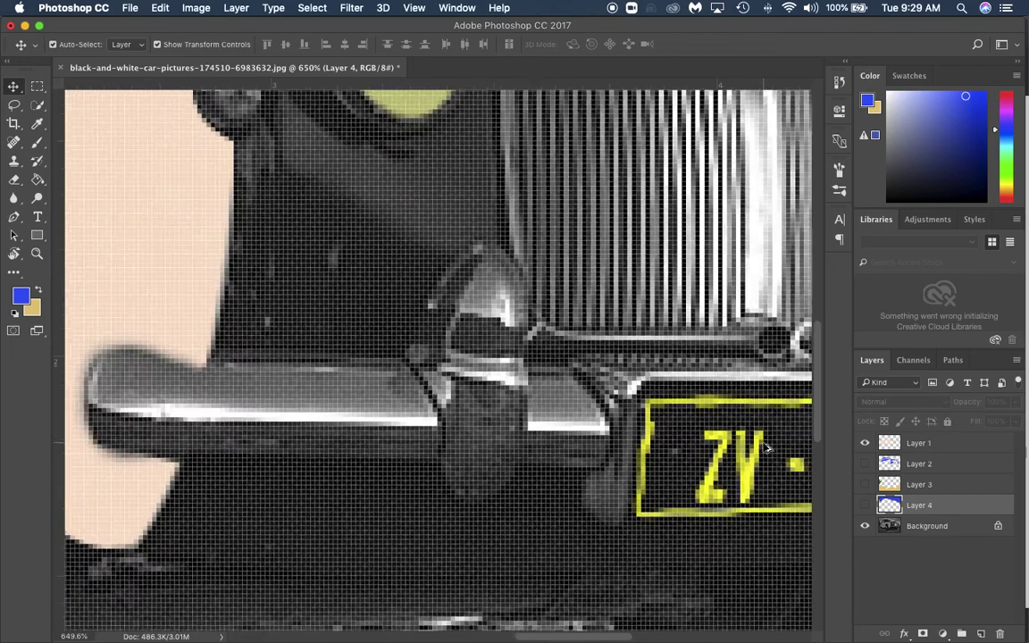
pyautogui.scroll(-4, 765, 449)
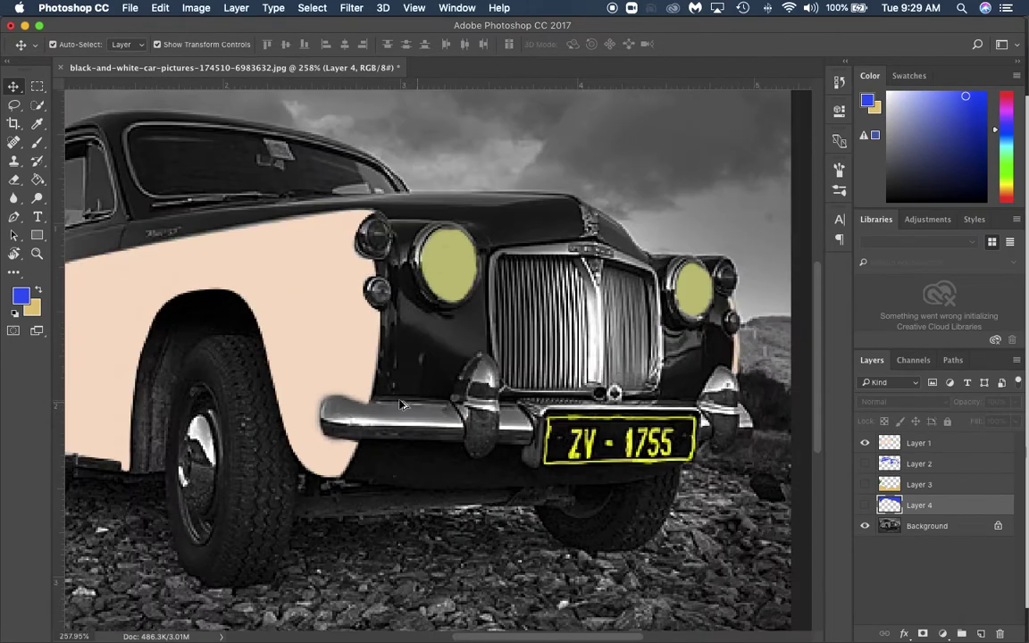
pyautogui.scroll(-3, 390, 379)
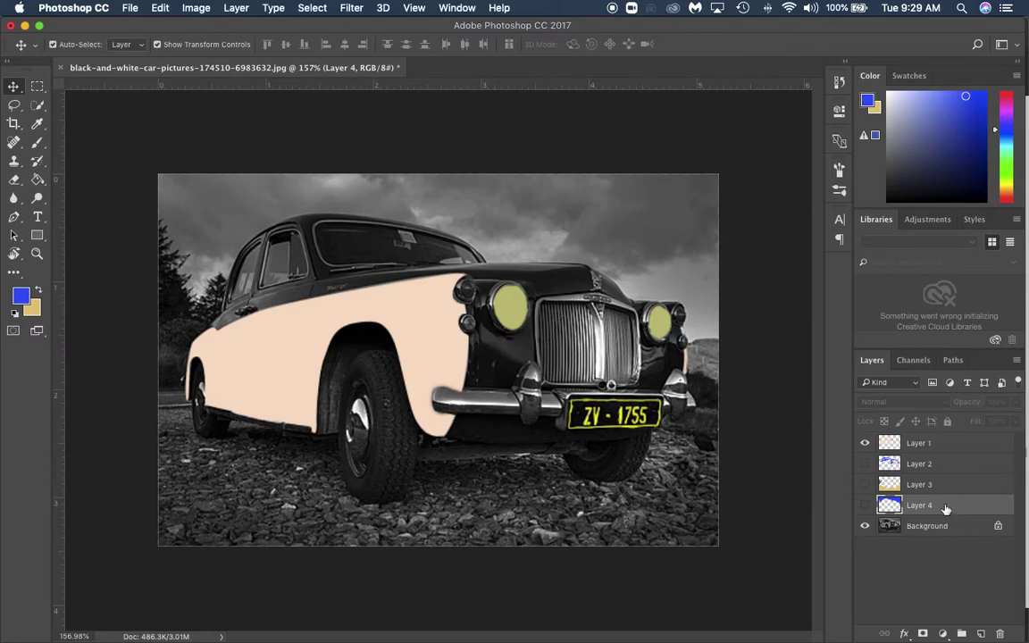
pyautogui.click(925, 447)
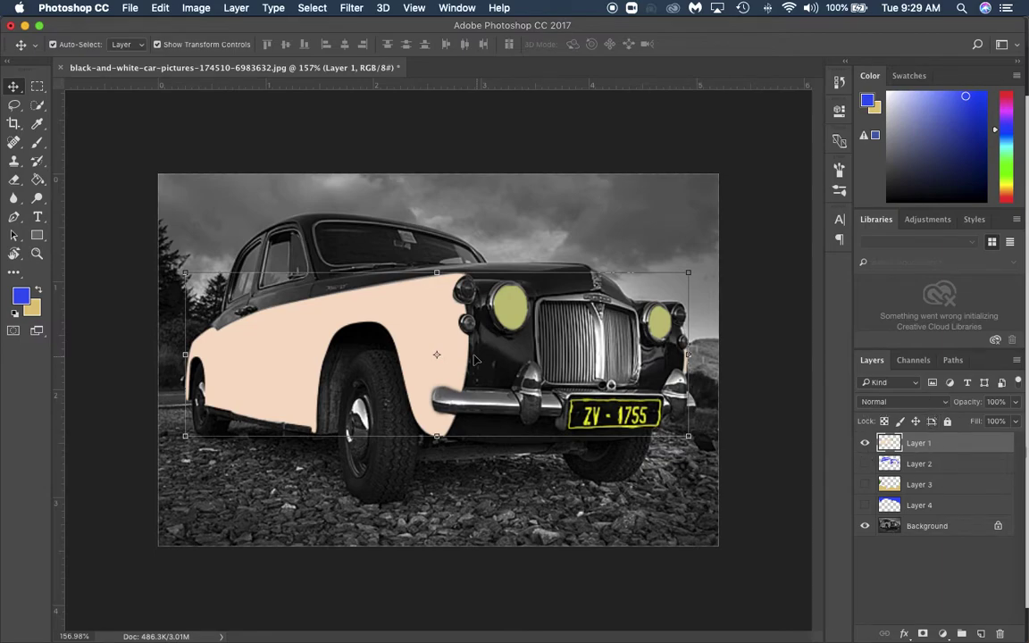
# Set Layer 1 to Overlay blend mode at 42% opacity, then deselect it
pyautogui.click(939, 402)
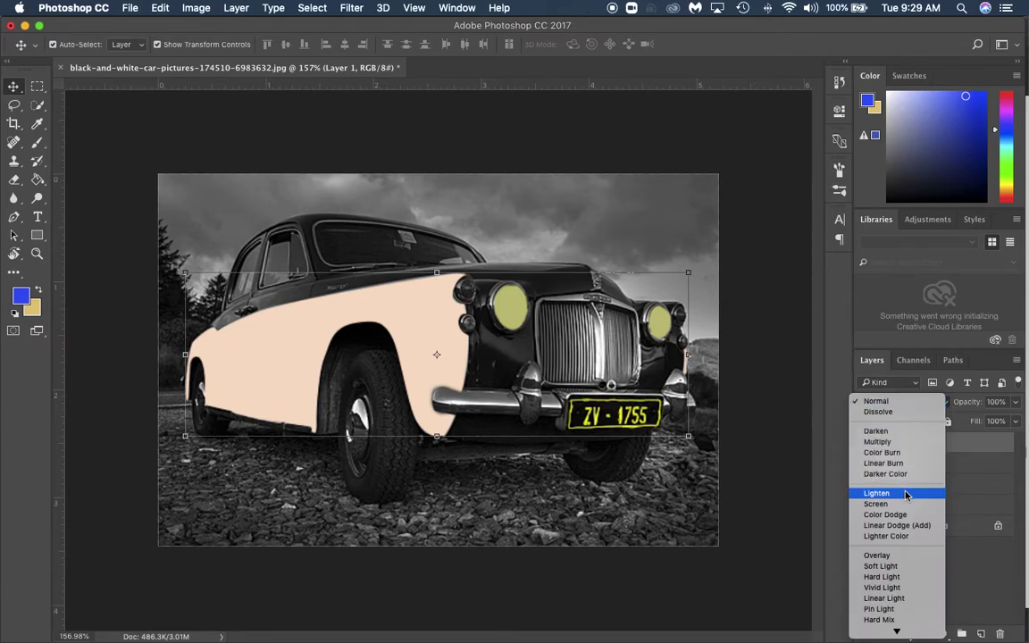
pyautogui.click(892, 554)
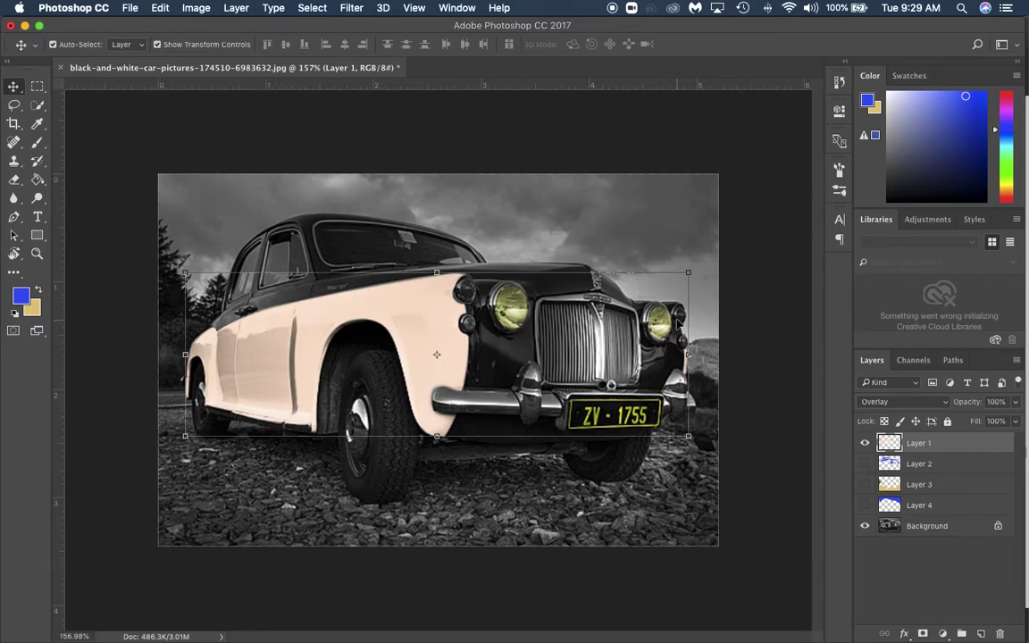
pyautogui.click(1016, 402)
pyautogui.moveTo(1008, 421); pyautogui.dragTo(975, 421)
pyautogui.click(242, 439)
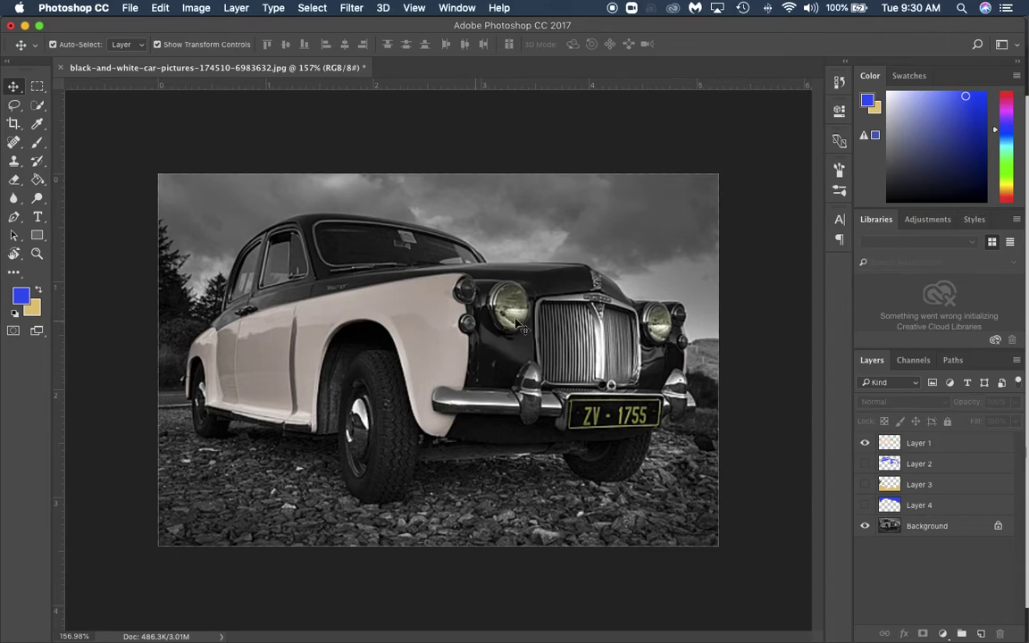
# Make Layer 2's blue paint on the roof, windows and front visible and zoom to inspect it
pyautogui.click(865, 464)
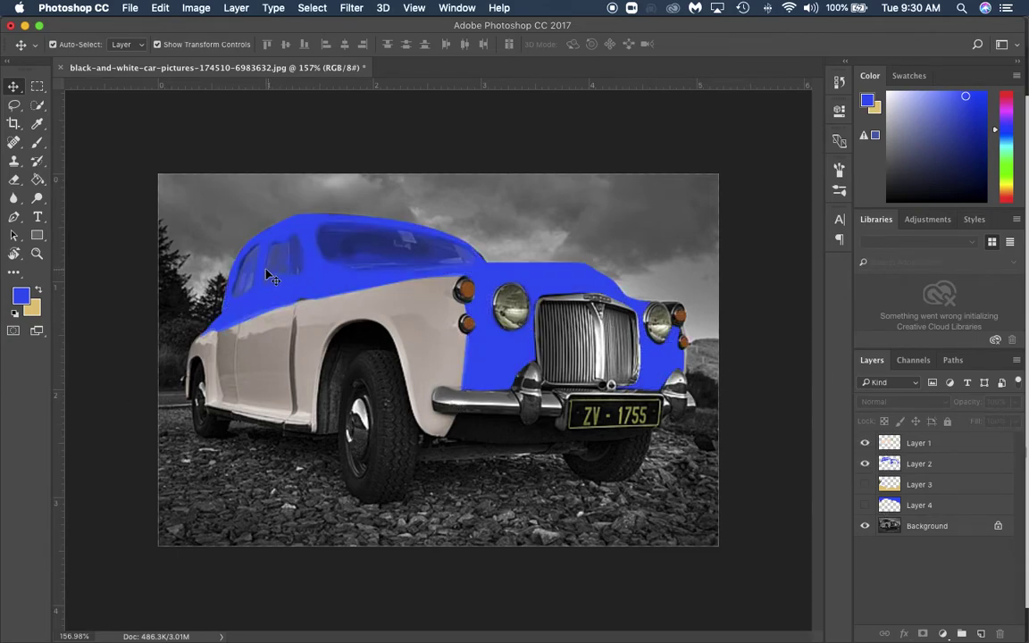
pyautogui.scroll(5, 268, 278)
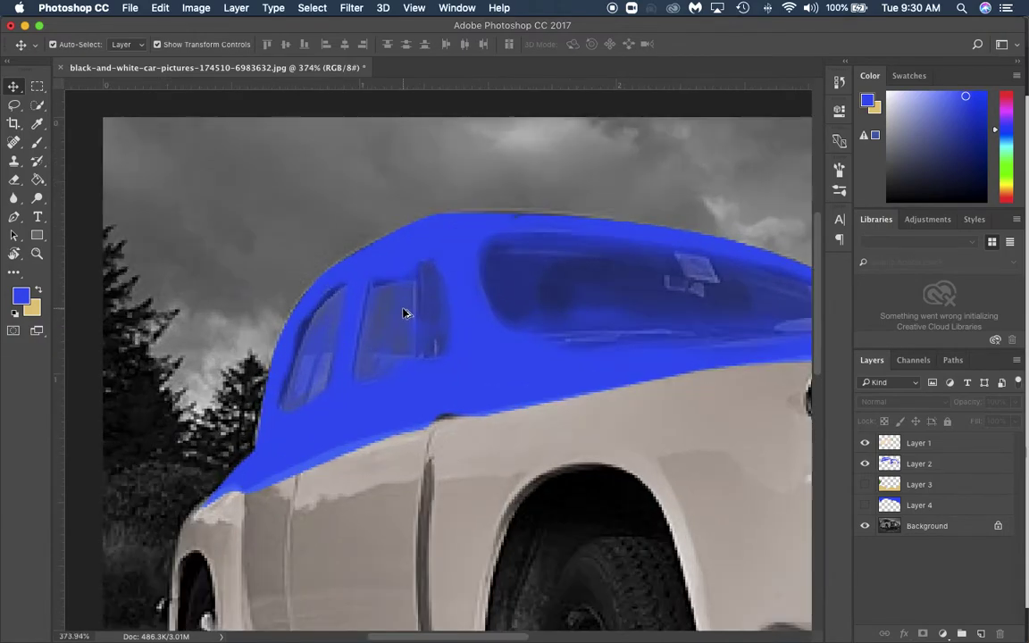
pyautogui.scroll(4, 403, 314)
pyautogui.scroll(-4, 390, 304)
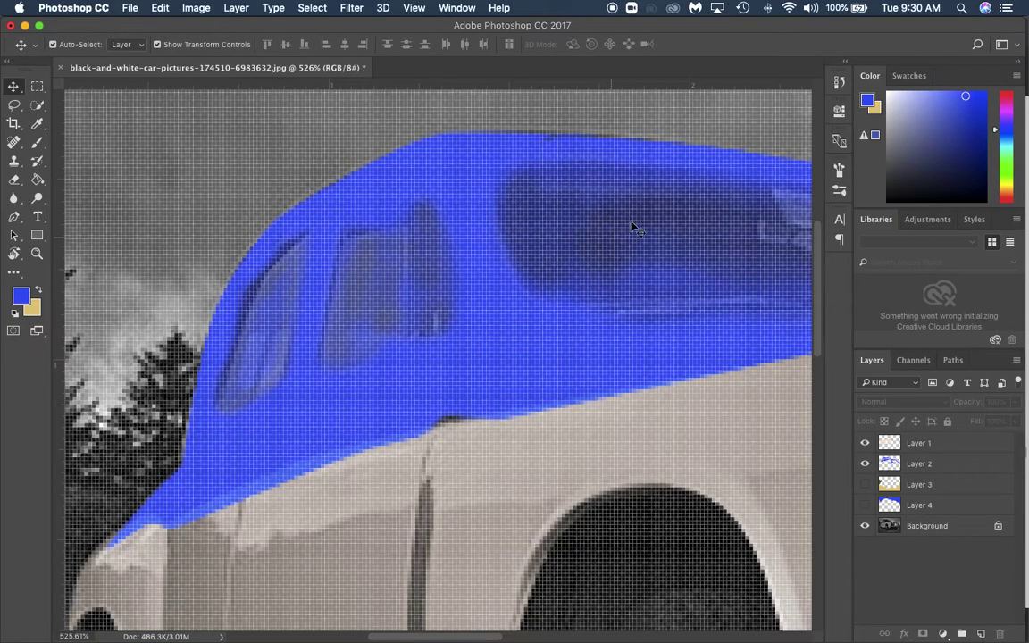
pyautogui.scroll(-4, 645, 223)
pyautogui.scroll(2, 712, 291)
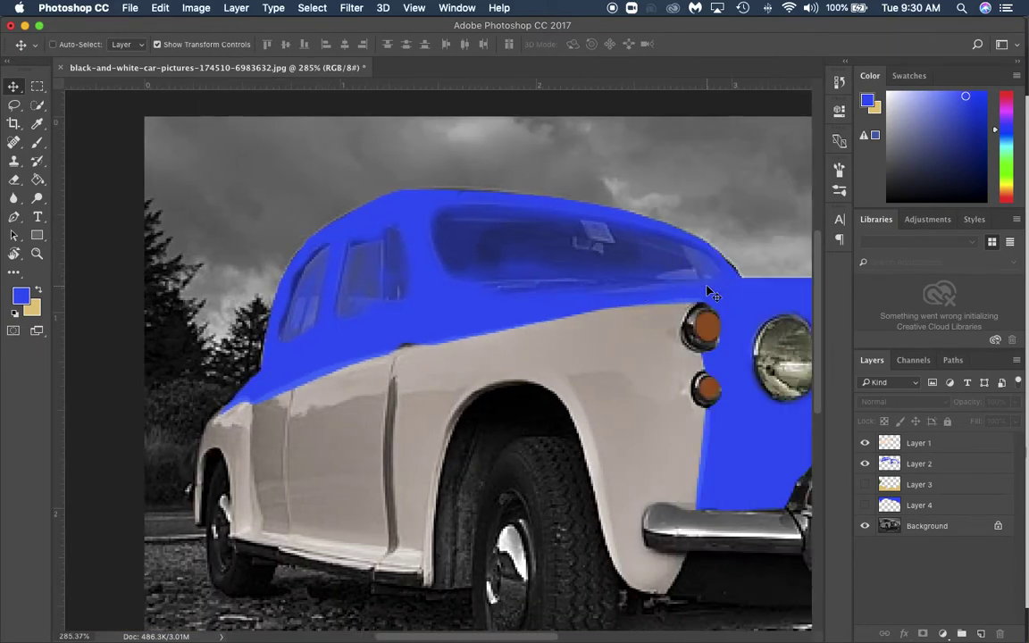
pyautogui.scroll(-3, 712, 291)
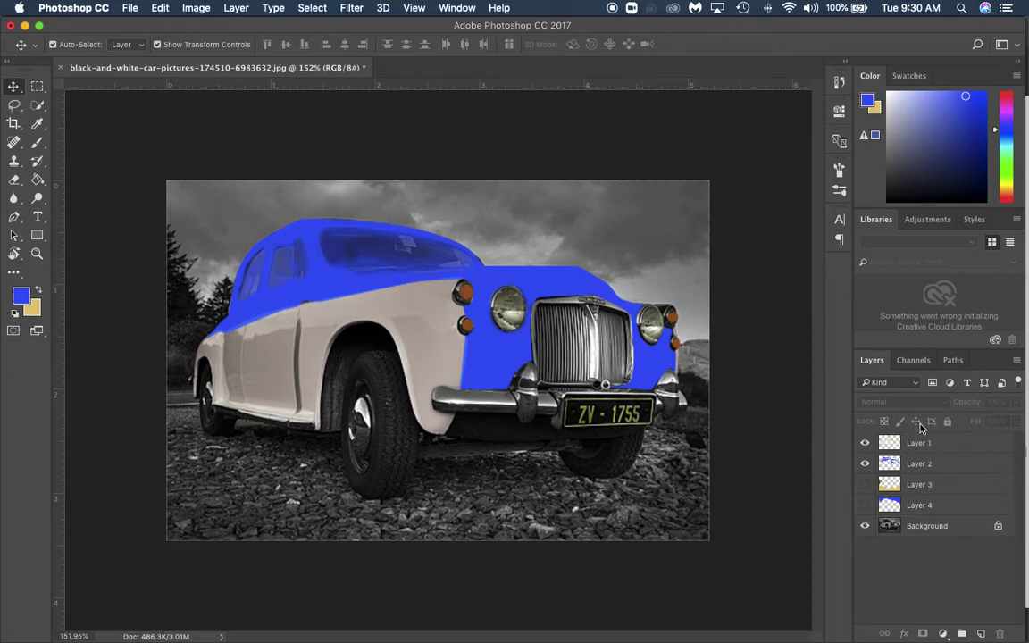
# Give Layer 2 60% opacity in Soft Light mode, then deselect and zoom to check the navy top
pyautogui.click(945, 464)
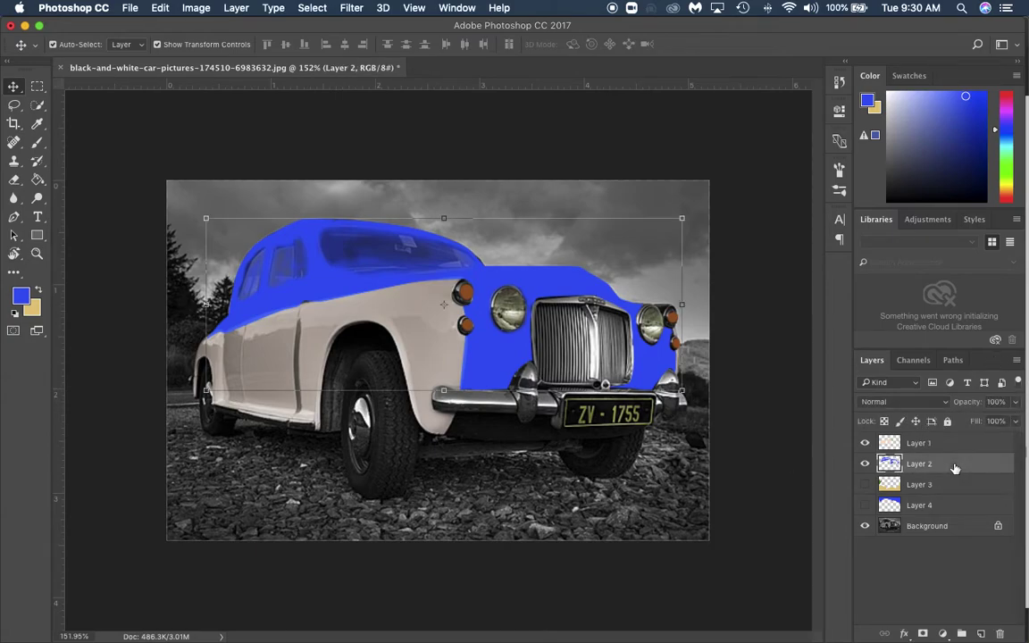
pyautogui.click(1018, 404)
pyautogui.moveTo(1015, 419); pyautogui.dragTo(984, 421)
pyautogui.click(940, 404)
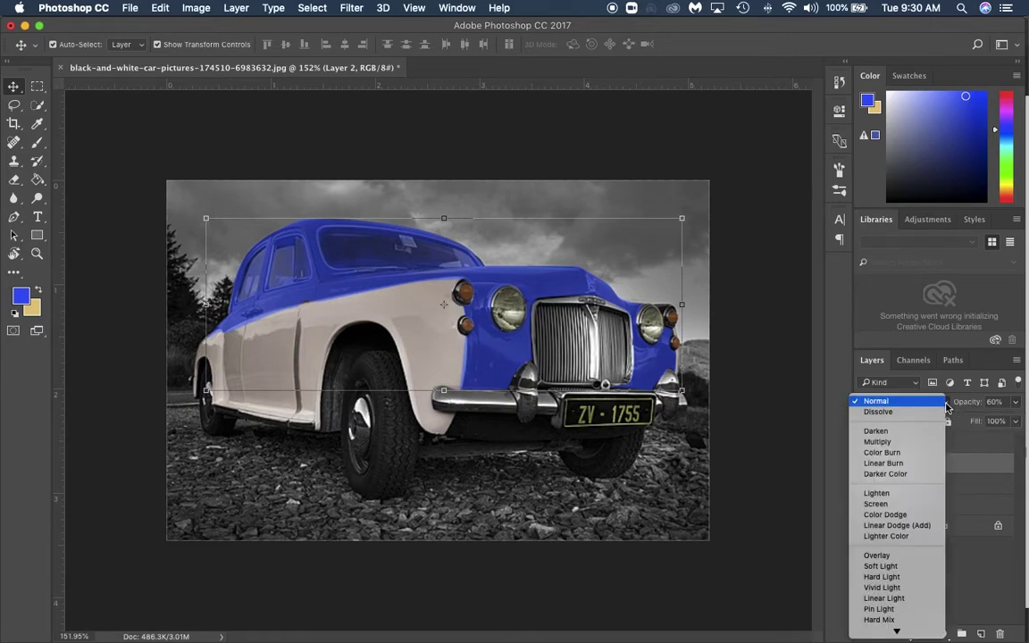
pyautogui.click(928, 566)
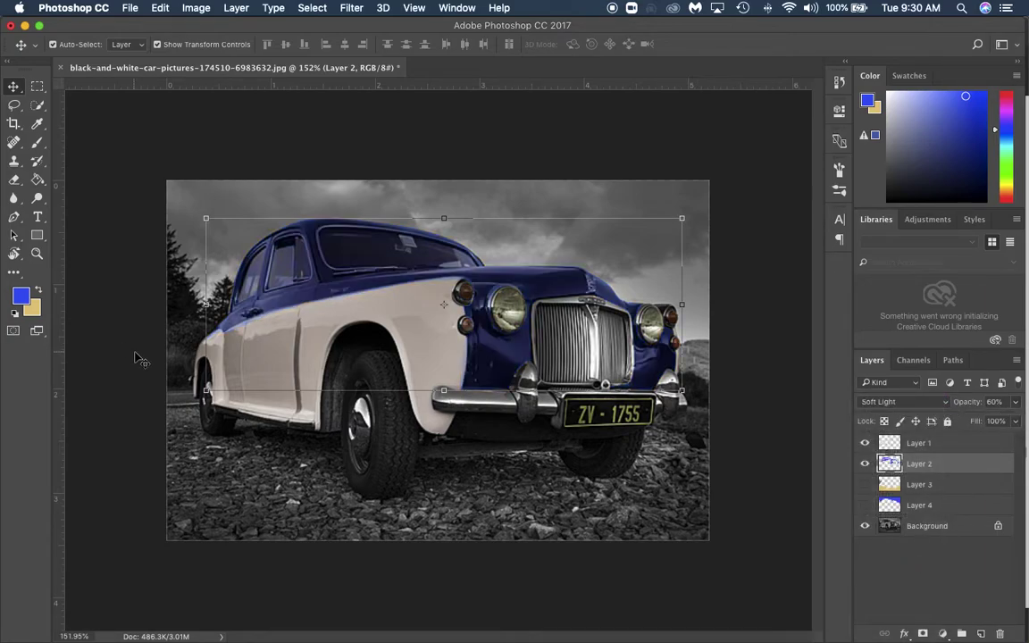
pyautogui.click(268, 328)
pyautogui.scroll(1, 282, 262)
pyautogui.scroll(2, 470, 312)
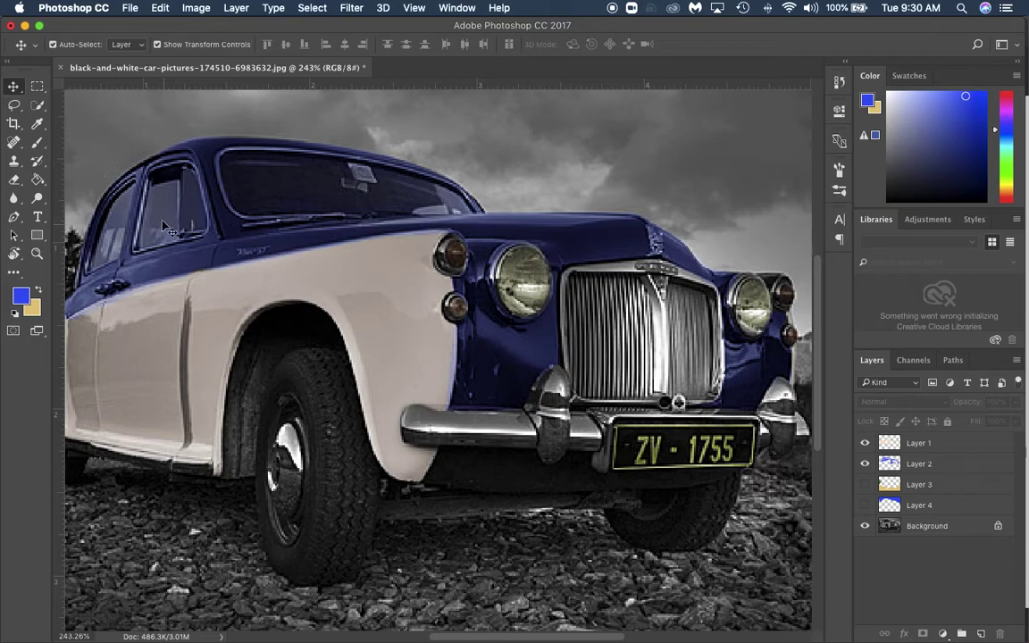
pyautogui.scroll(-4, 606, 348)
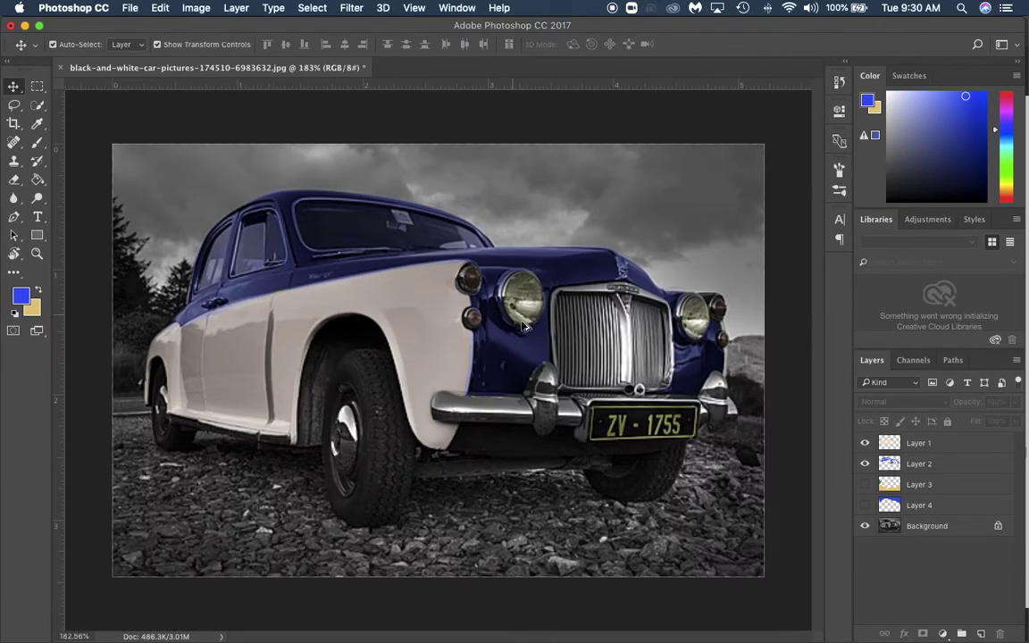
# Show Layer 3's trees-and-ground colours and blend them in Multiply at 39% opacity
pyautogui.click(864, 484)
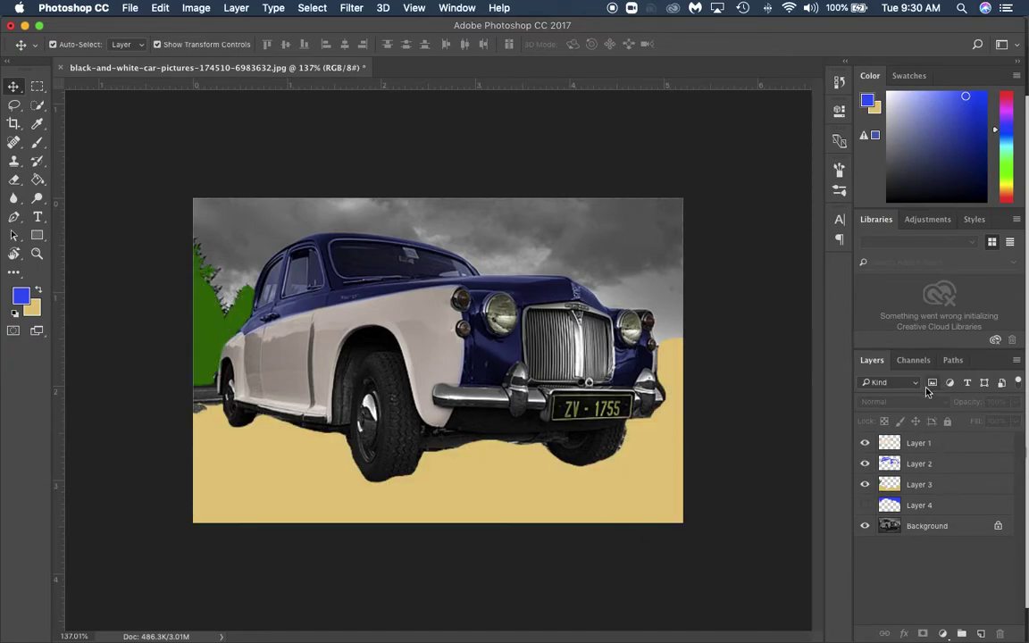
pyautogui.click(949, 491)
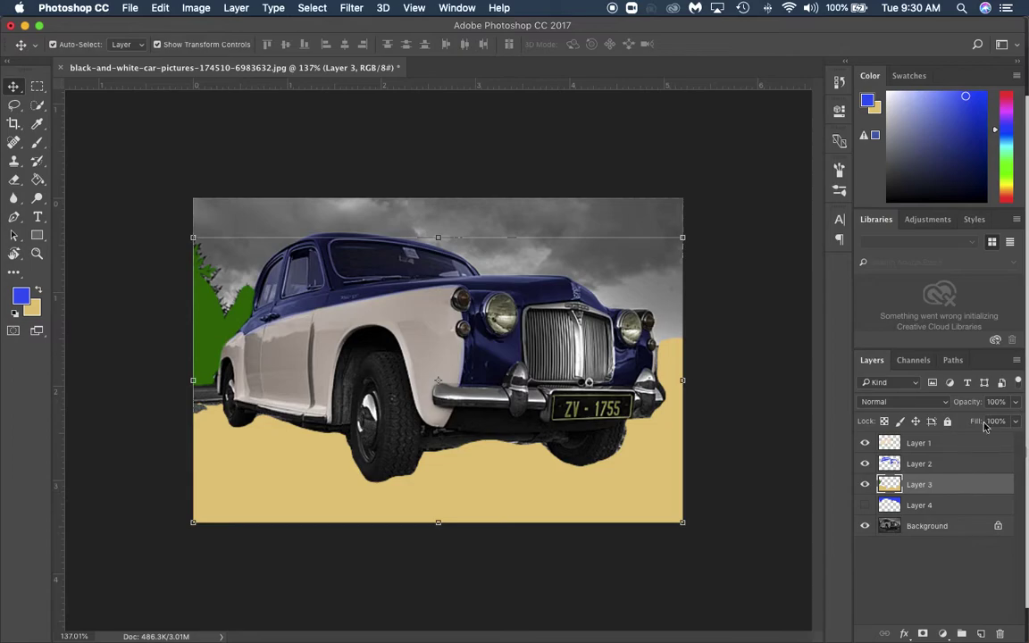
pyautogui.click(1016, 402)
pyautogui.moveTo(1016, 421); pyautogui.dragTo(976, 422)
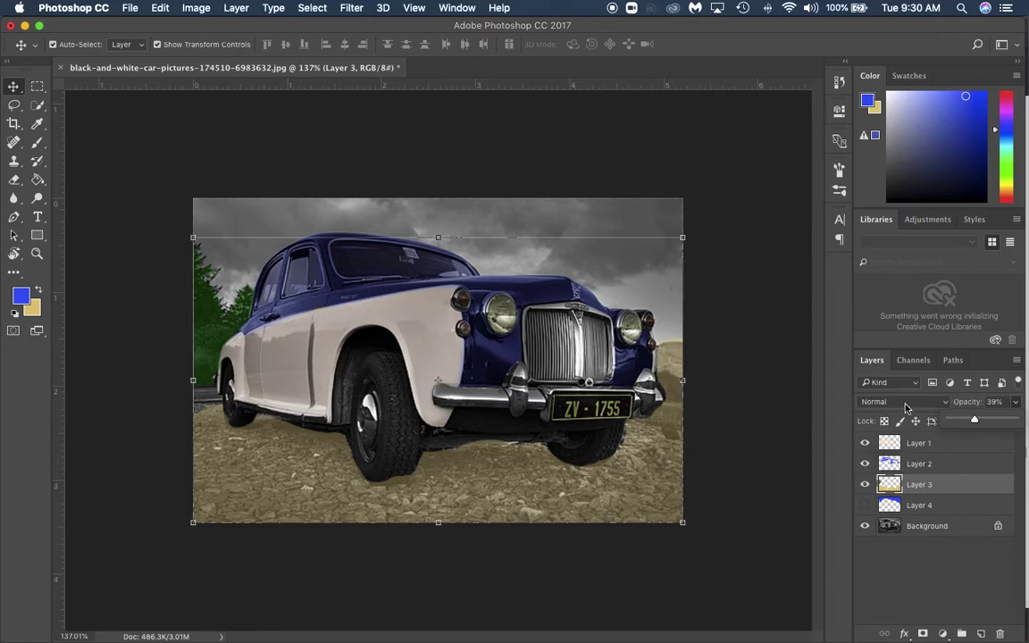
pyautogui.click(902, 404)
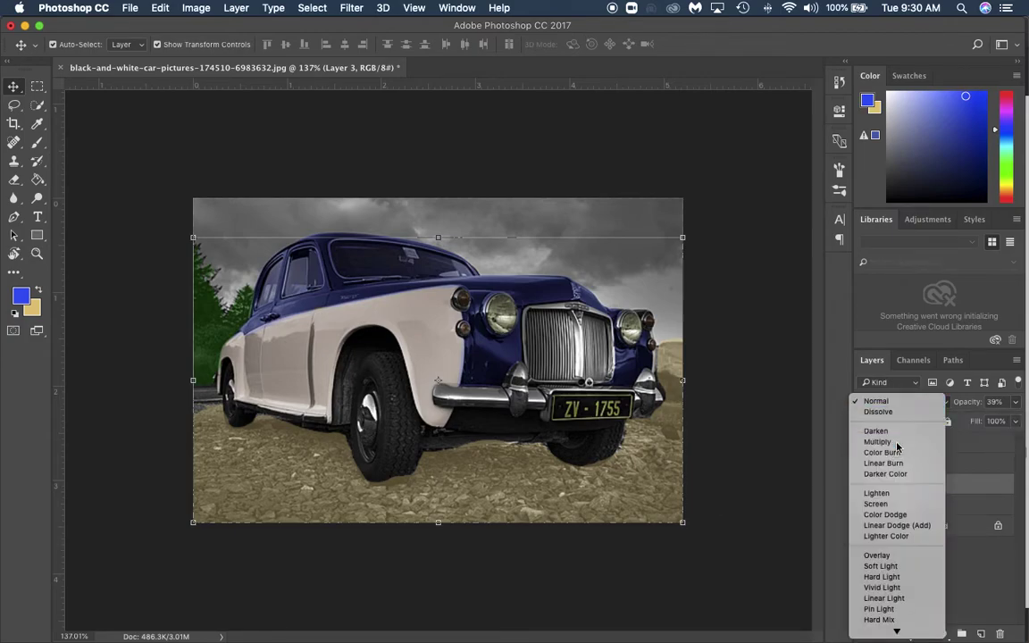
pyautogui.click(897, 443)
pyautogui.click(109, 345)
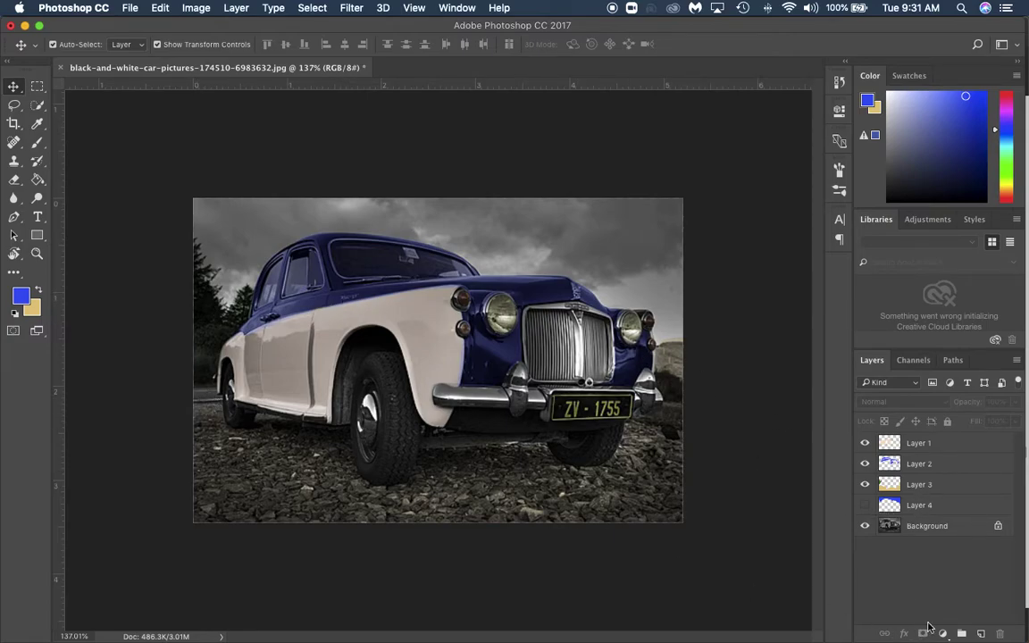
# Show Layer 4's blue sky and blend it in Lighten mode at 15% opacity
pyautogui.click(865, 506)
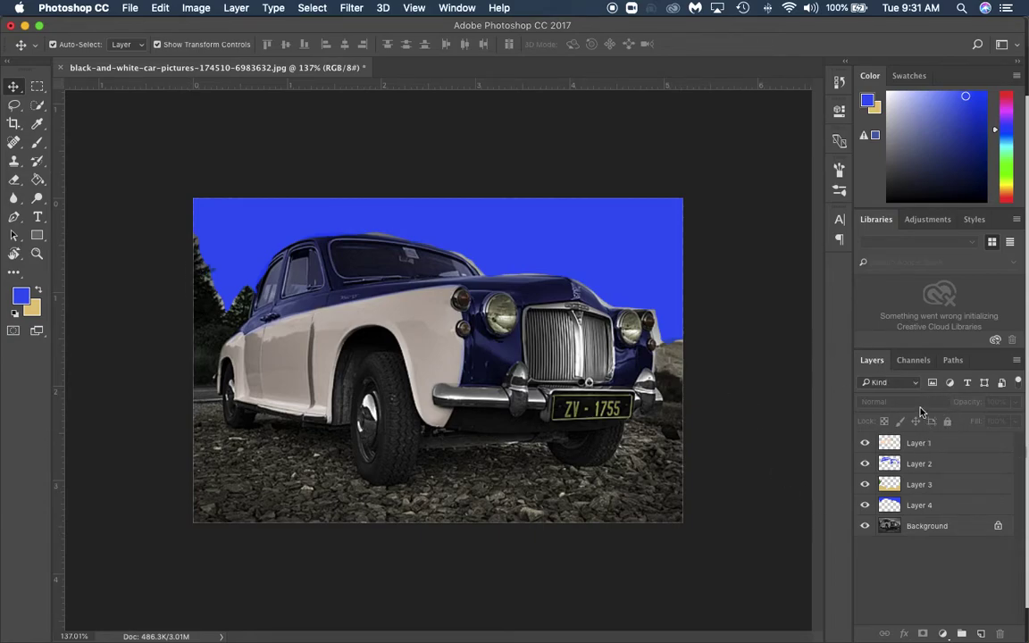
pyautogui.click(951, 510)
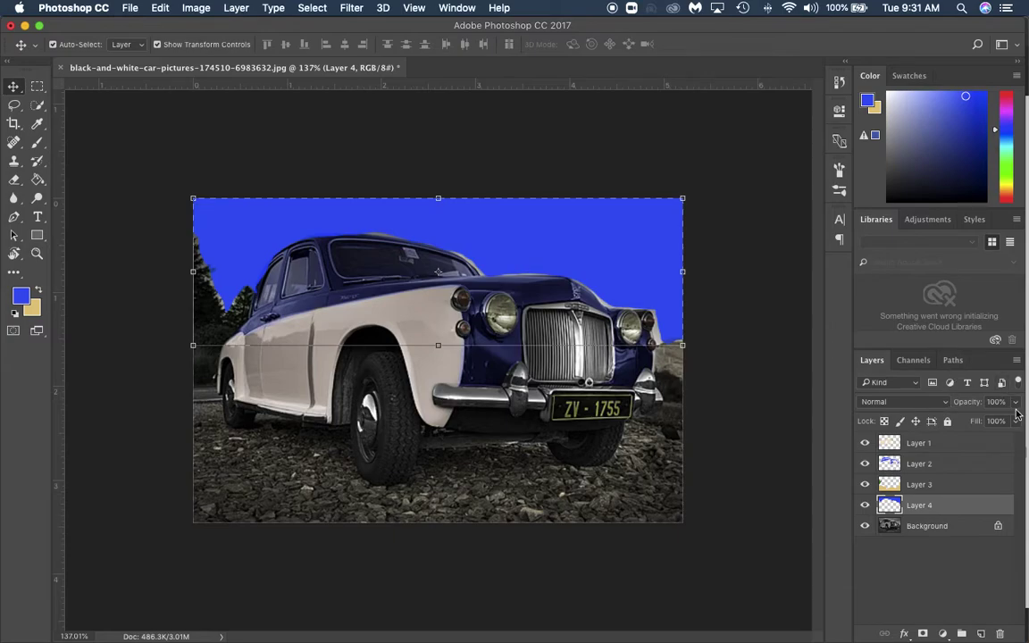
pyautogui.moveTo(1016, 402); pyautogui.dragTo(960, 419)
pyautogui.click(950, 401)
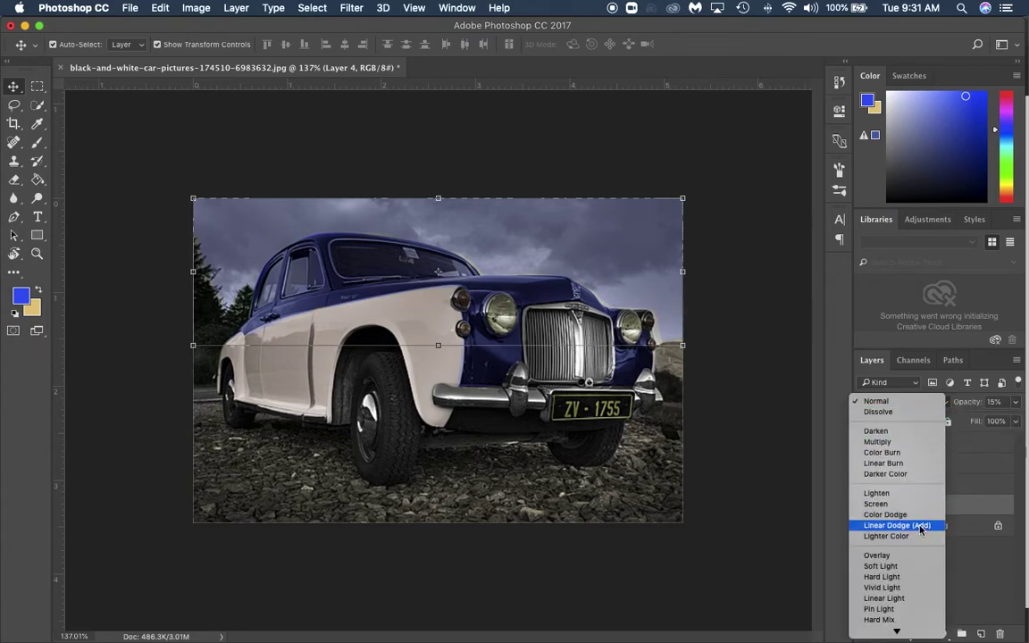
pyautogui.click(900, 496)
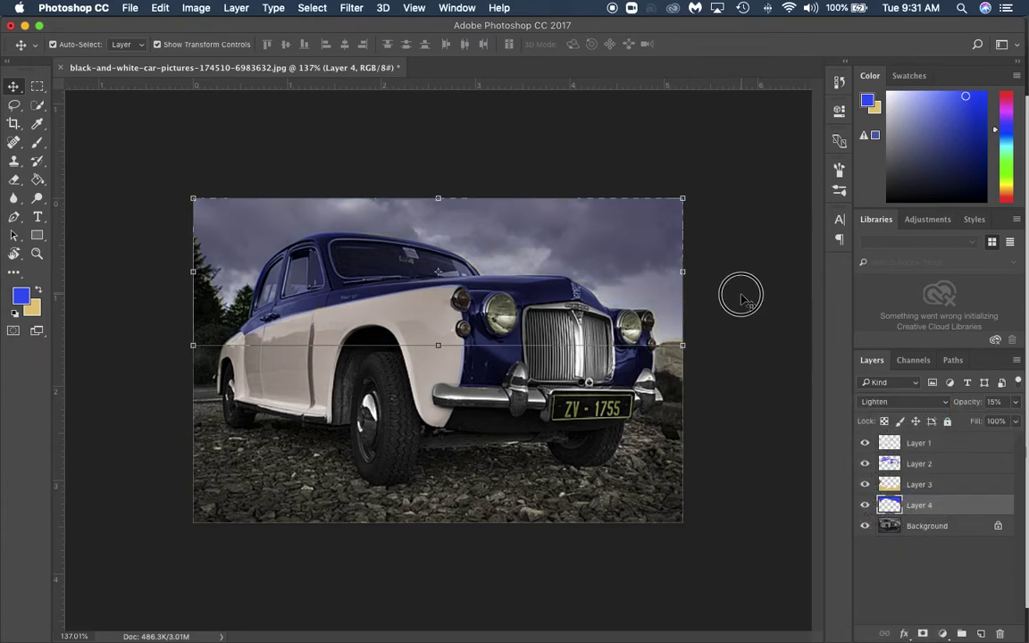
pyautogui.click(739, 293)
pyautogui.moveTo(803, 629)
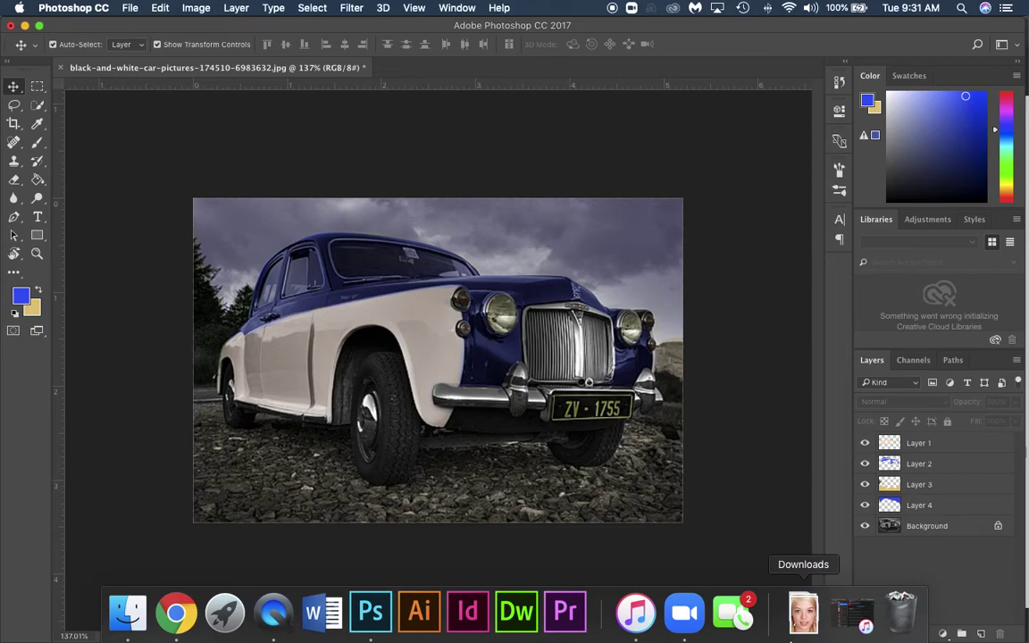